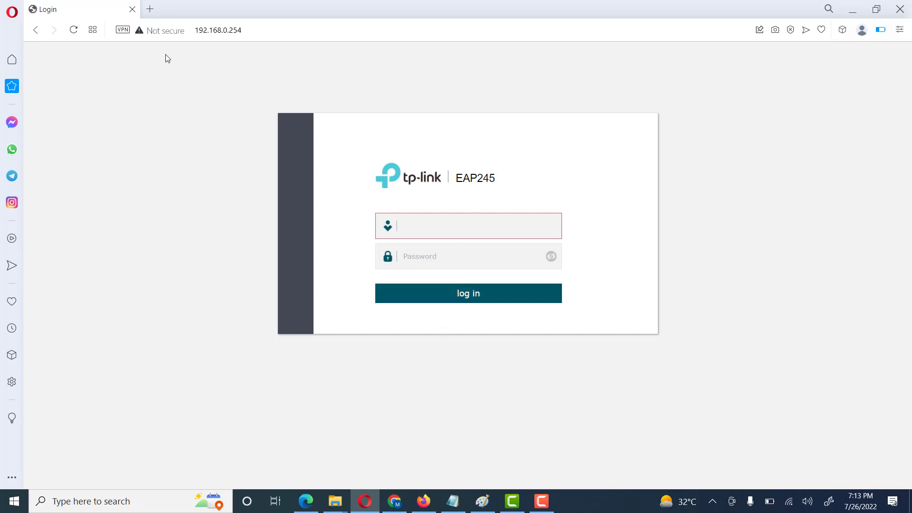
Step: Log in with the autofilled username and the default password
left_click(434, 218)
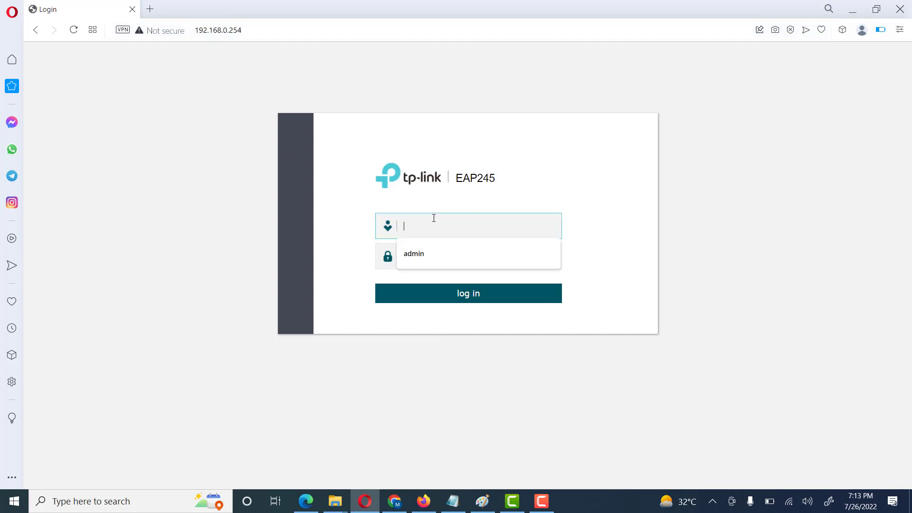
left_click(424, 247)
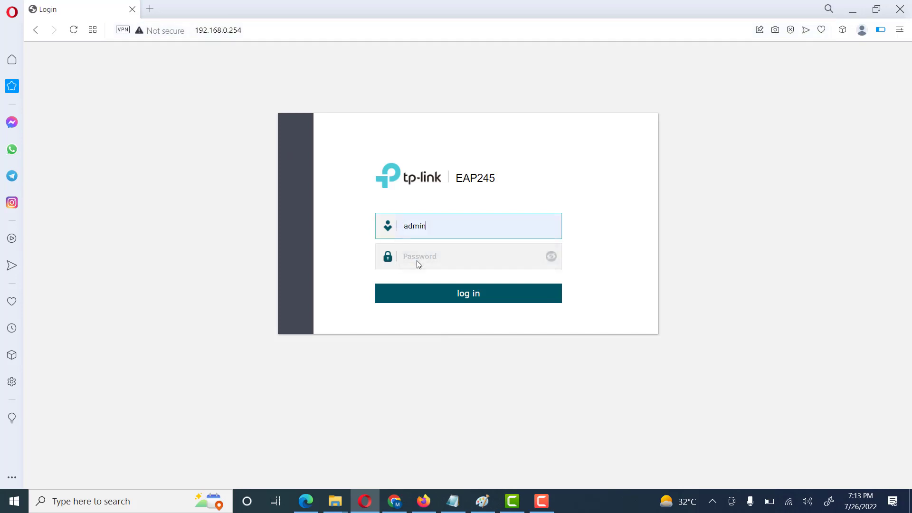
left_click(418, 257)
type("ad")
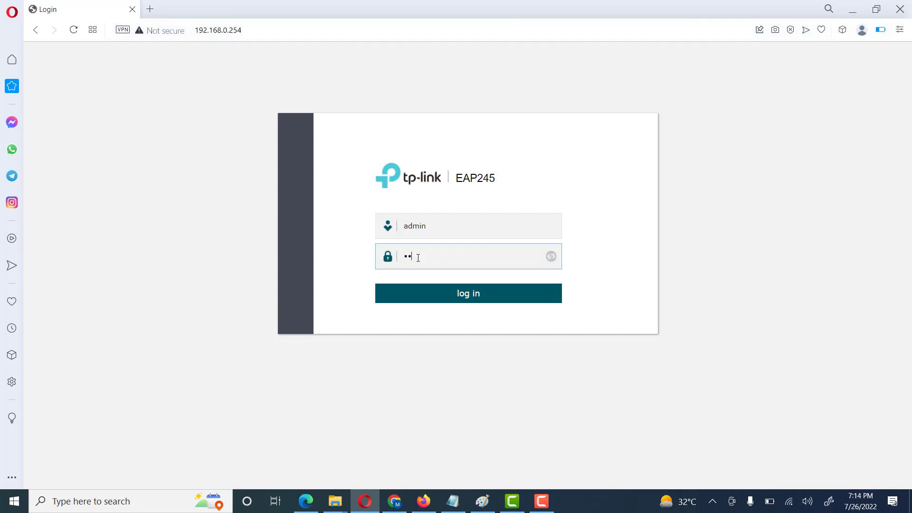
type("min")
key("Return")
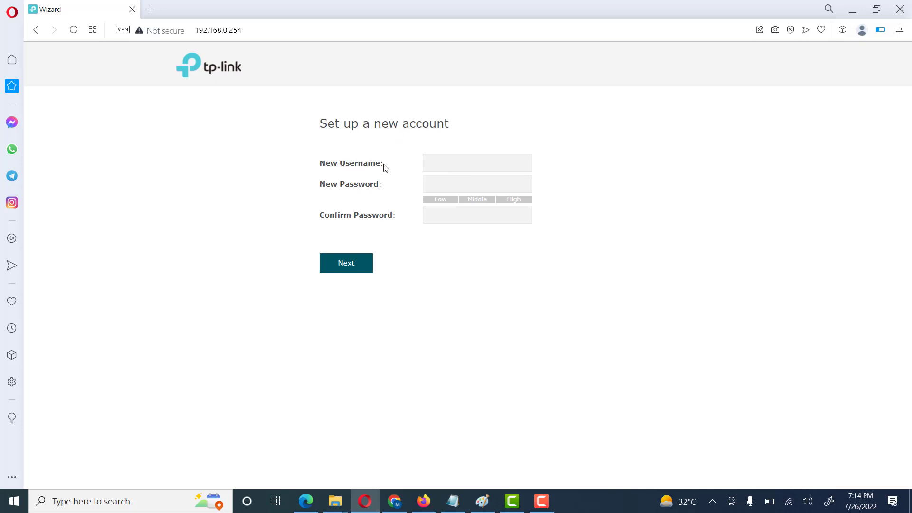
Step: Create the new account with username admin and a new password, confirmed, and continue
left_click(450, 155)
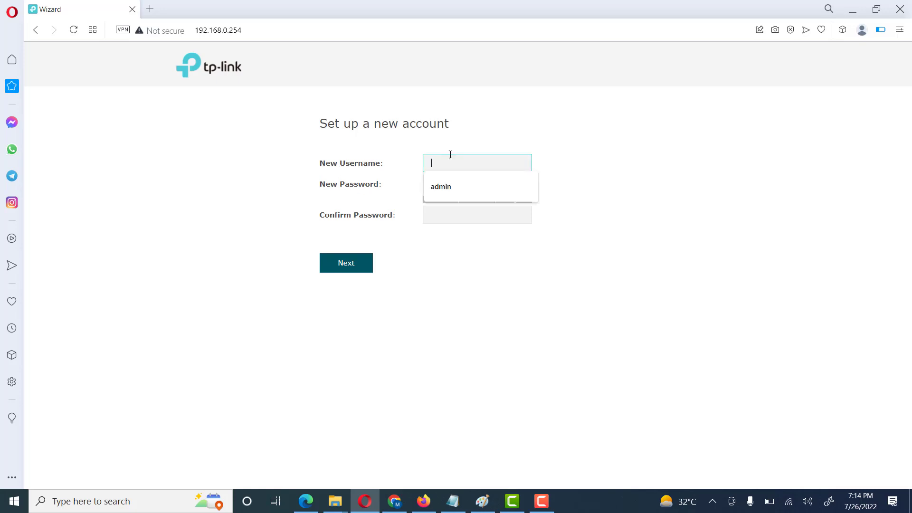
left_click(445, 179)
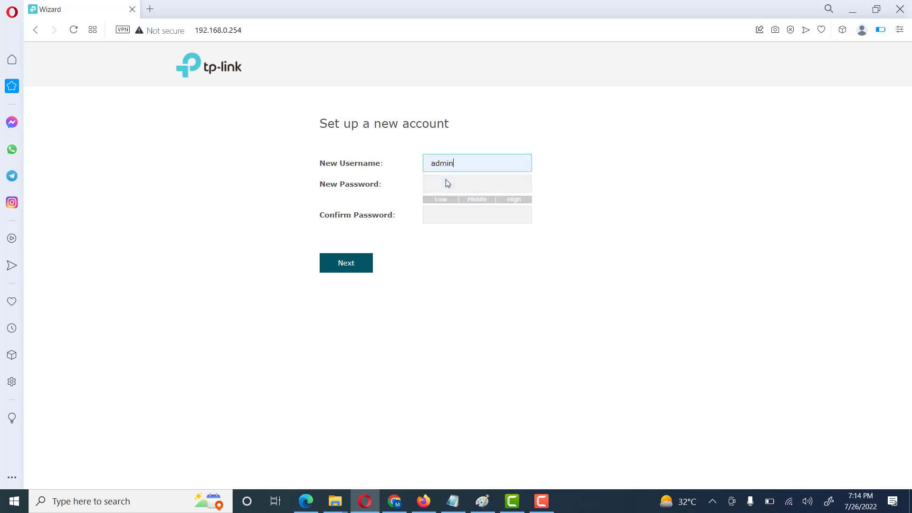
left_click(447, 179)
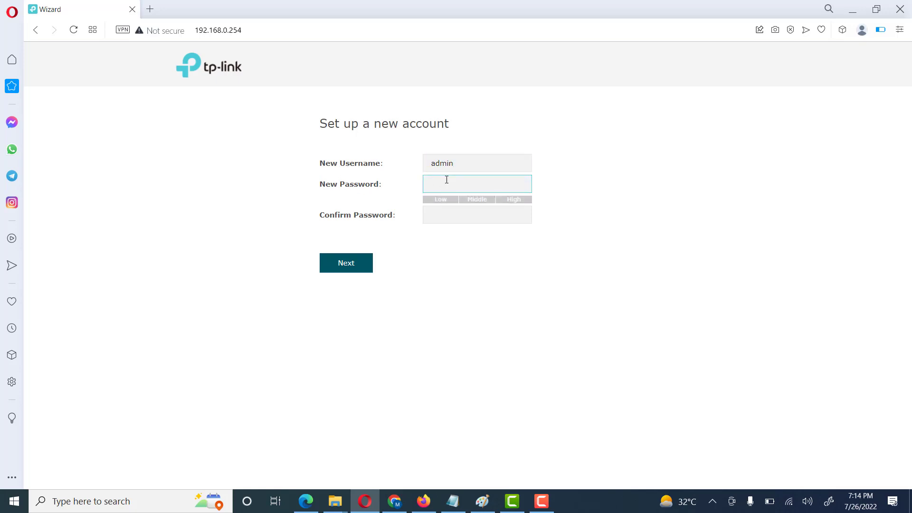
type("admin1234")
key("Tab")
type("admin1")
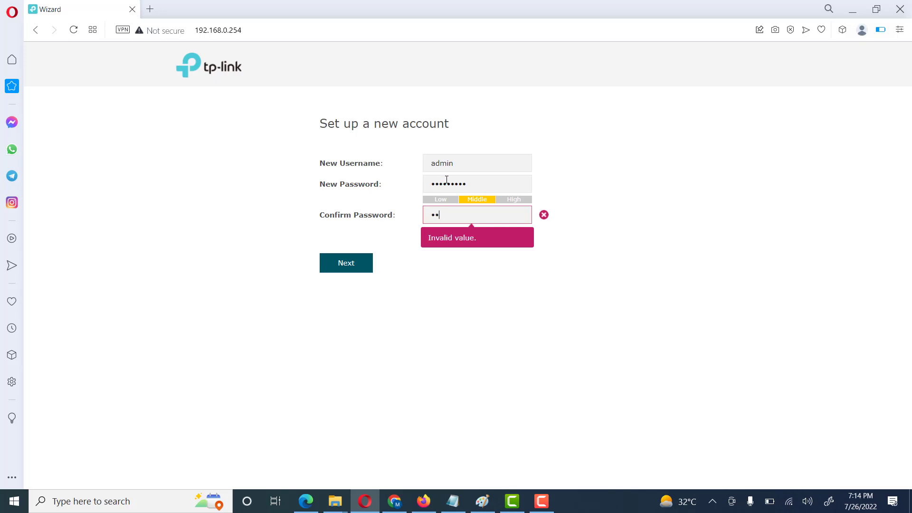
type("234")
left_click(361, 265)
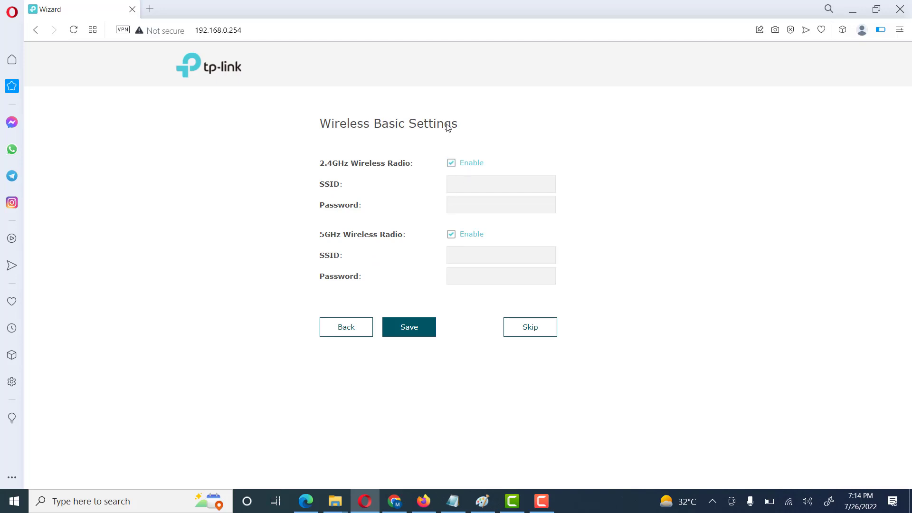
Step: Name the 2.4GHz network wifi and set its password, after toggling the radio off and on
left_click(456, 182)
left_click(452, 163)
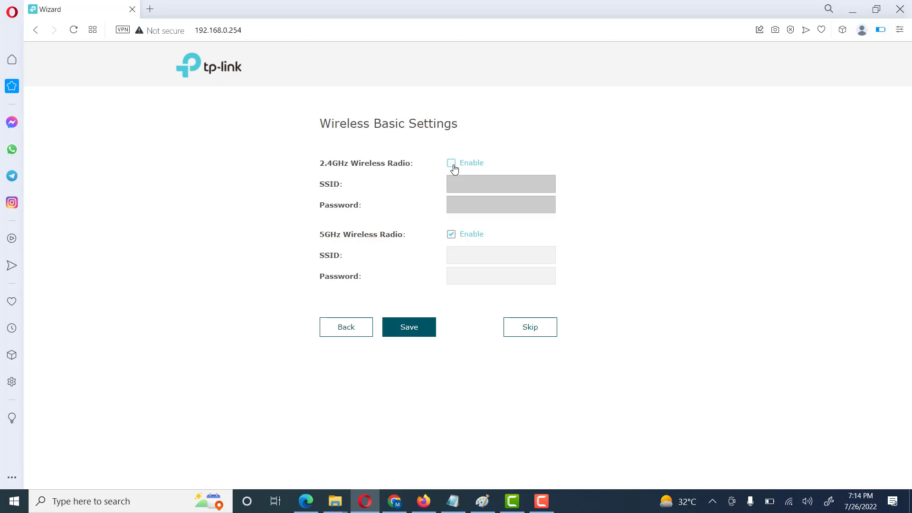
left_click(452, 165)
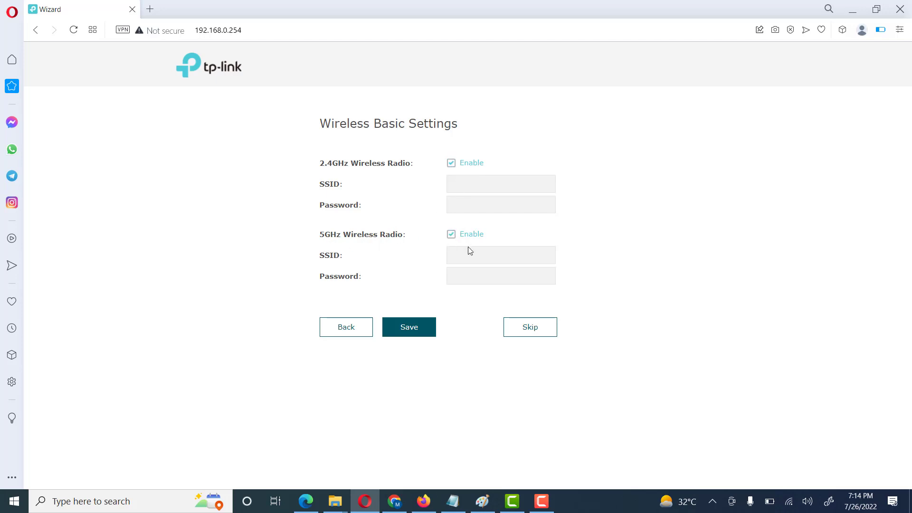
left_click(455, 182)
type("wifi")
left_click(460, 205)
type("a")
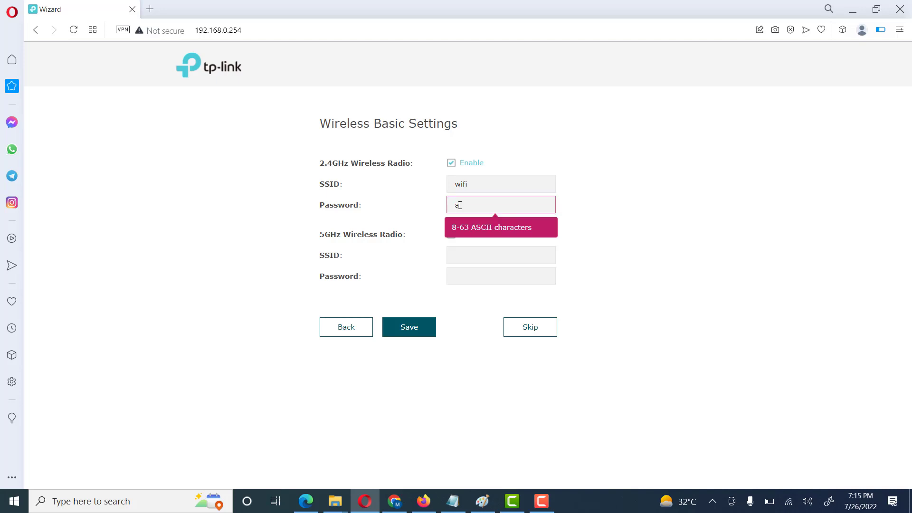
type("bc12345")
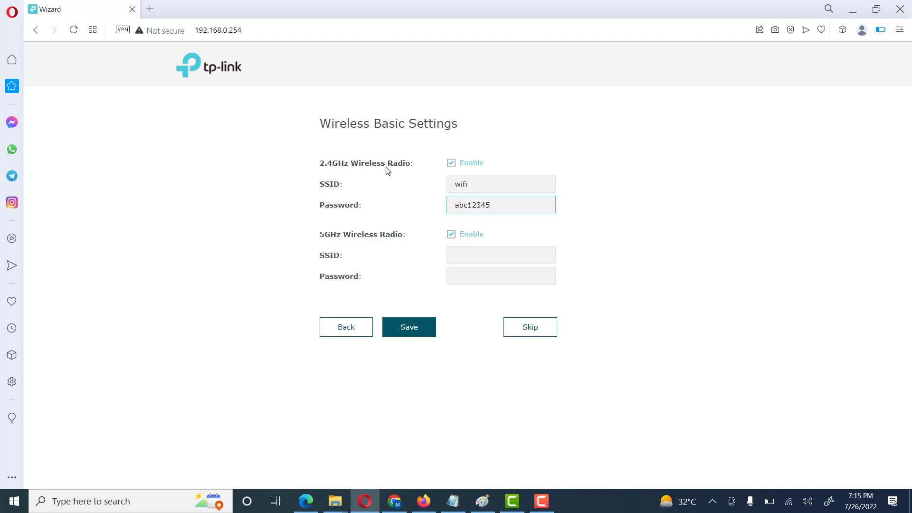
Step: Name the 5GHz network wifi-5G with the same password and save both networks
left_click(477, 259)
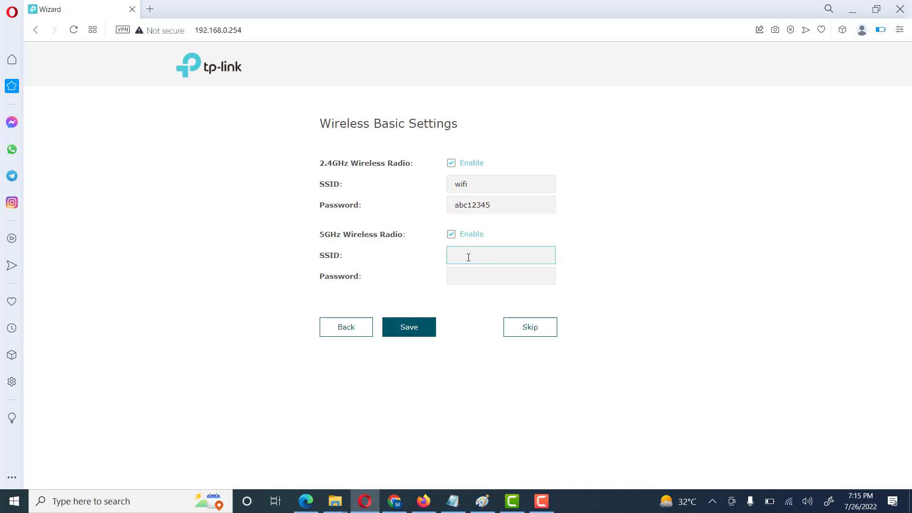
type("wifi 5G")
left_click(474, 275)
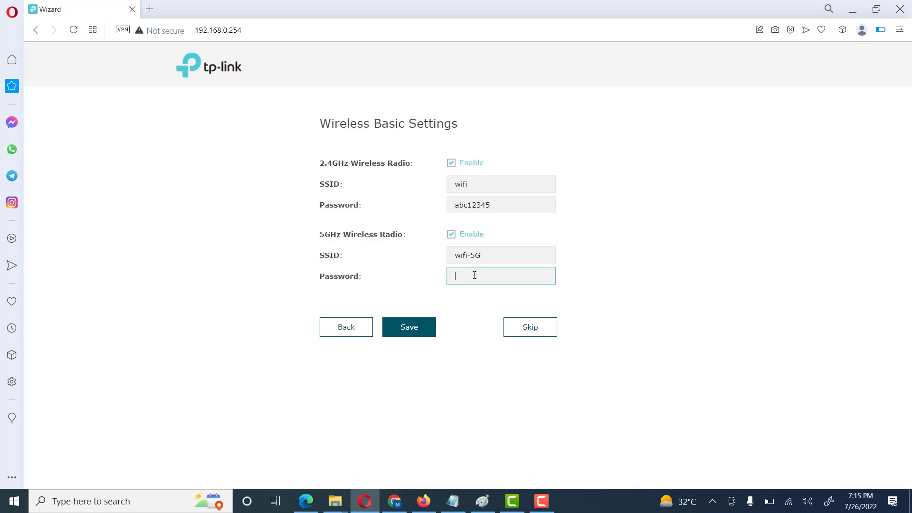
type("abc")
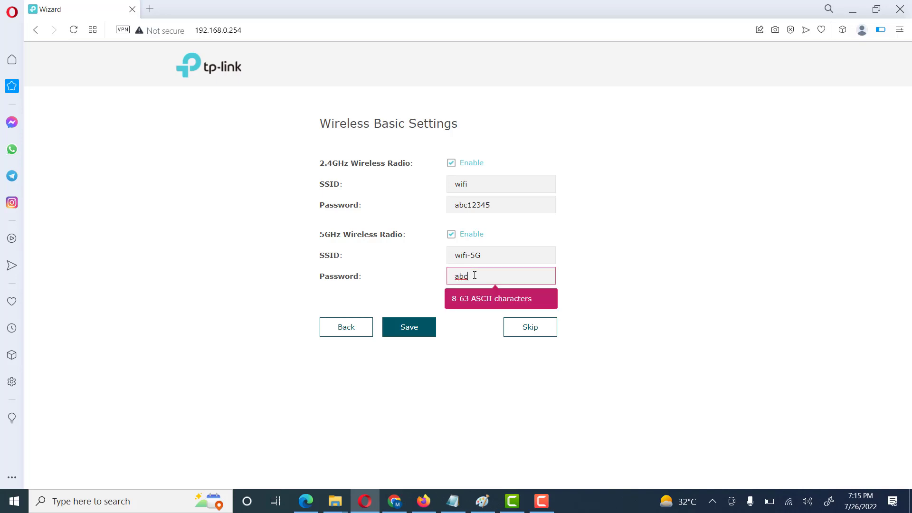
type("12345")
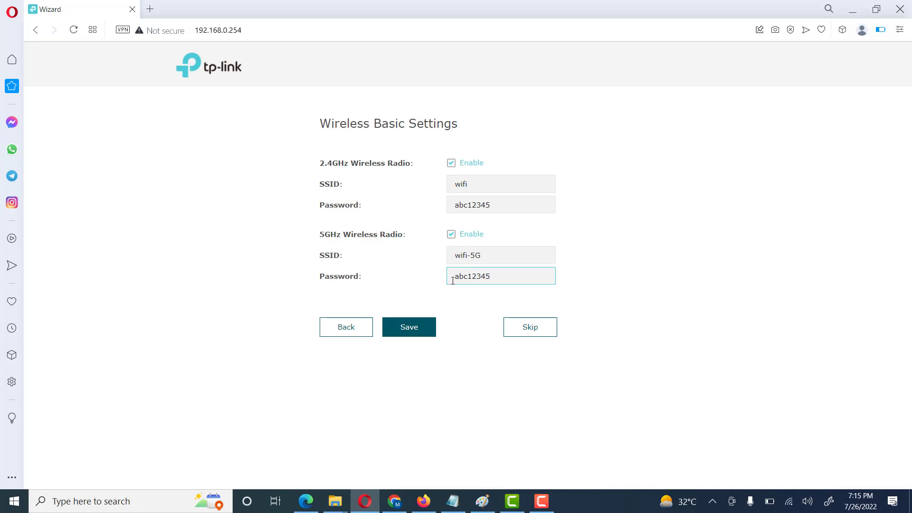
left_click(422, 332)
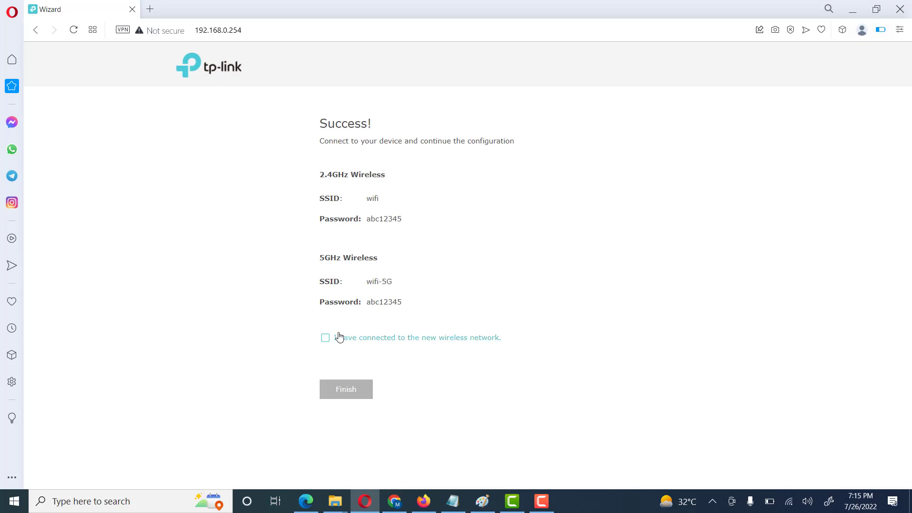
Step: Confirm joining the new network, finish the wizard, and check the Windows Wi-Fi list
left_click(325, 338)
left_click(344, 397)
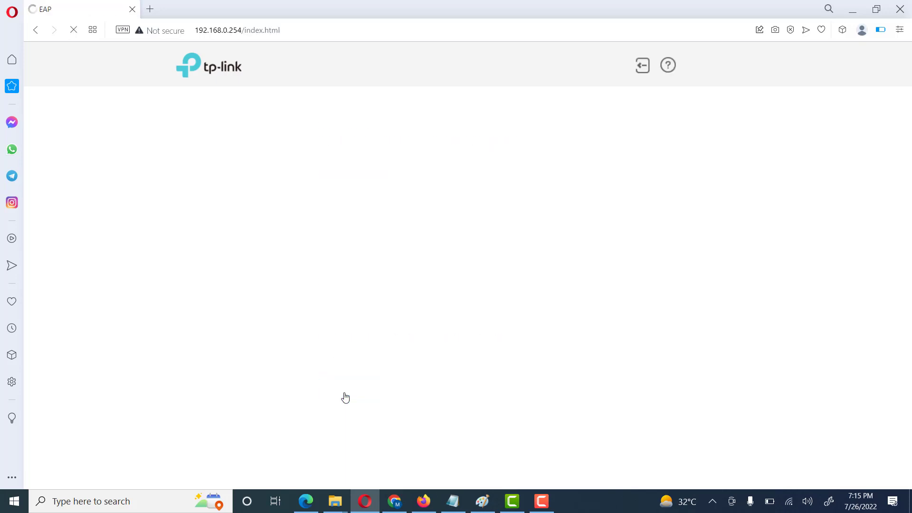
left_click(794, 503)
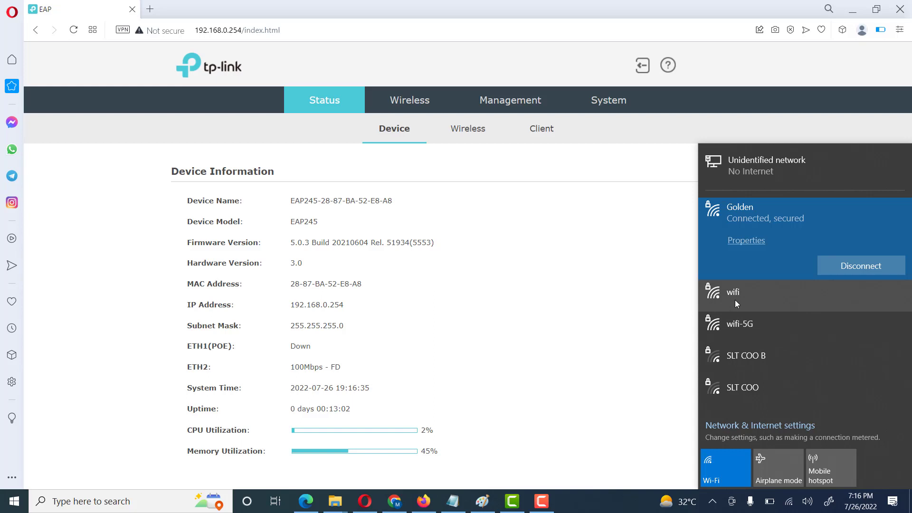
left_click(572, 319)
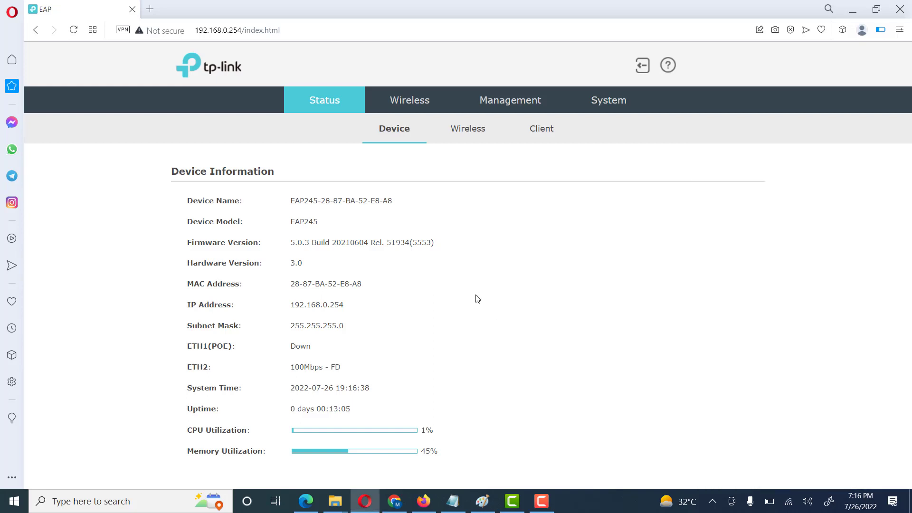
Step: Review the SSID wireless status and connected clients, then open Wireless Settings
left_click(467, 137)
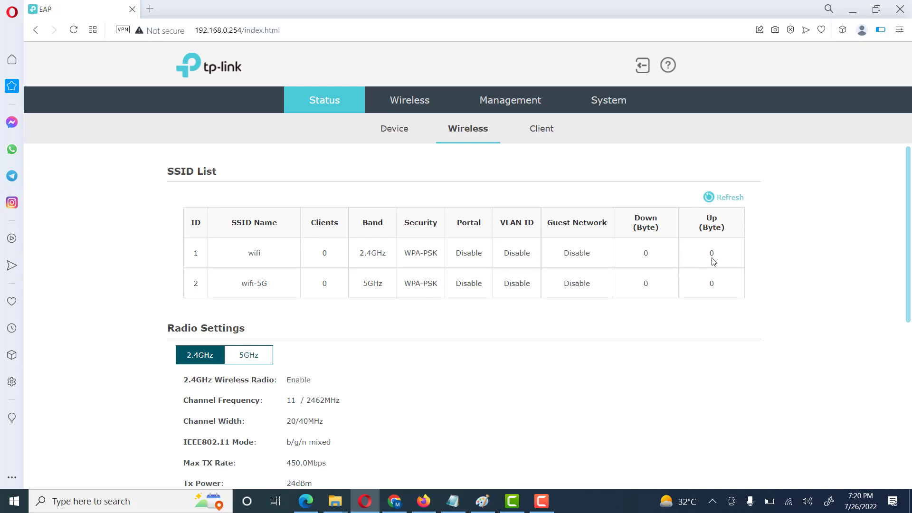
scroll(493, 299, "down", 7)
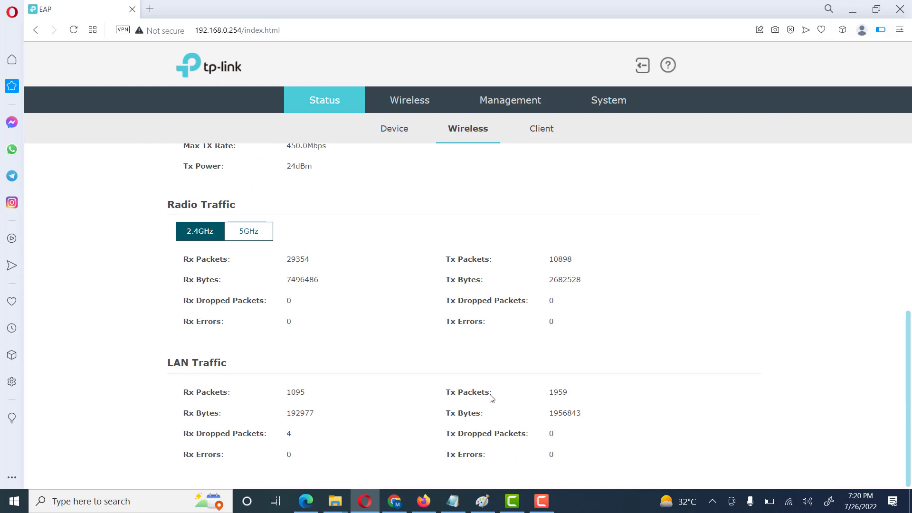
scroll(492, 398, "up", 6)
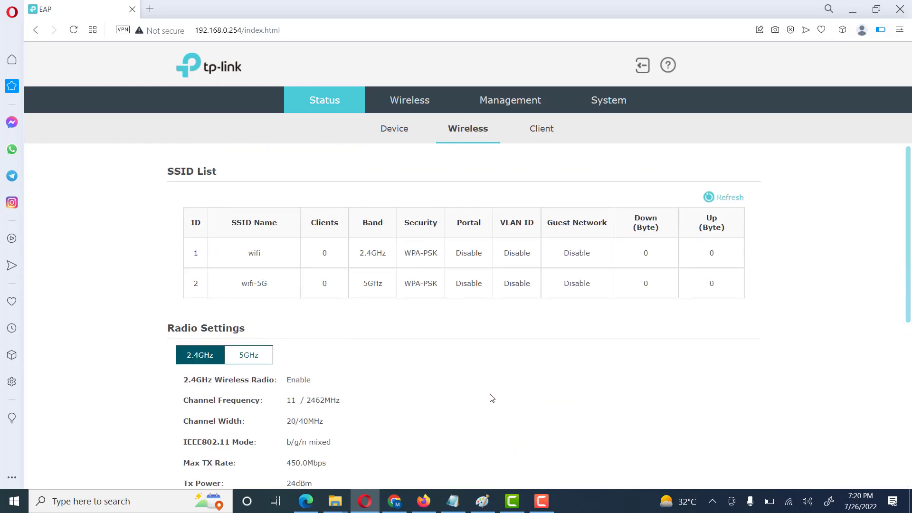
left_click(548, 136)
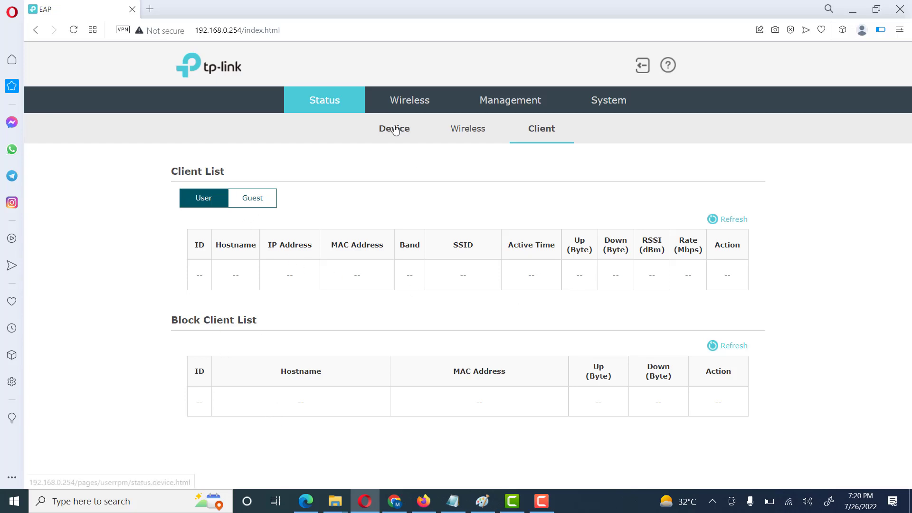
left_click(390, 103)
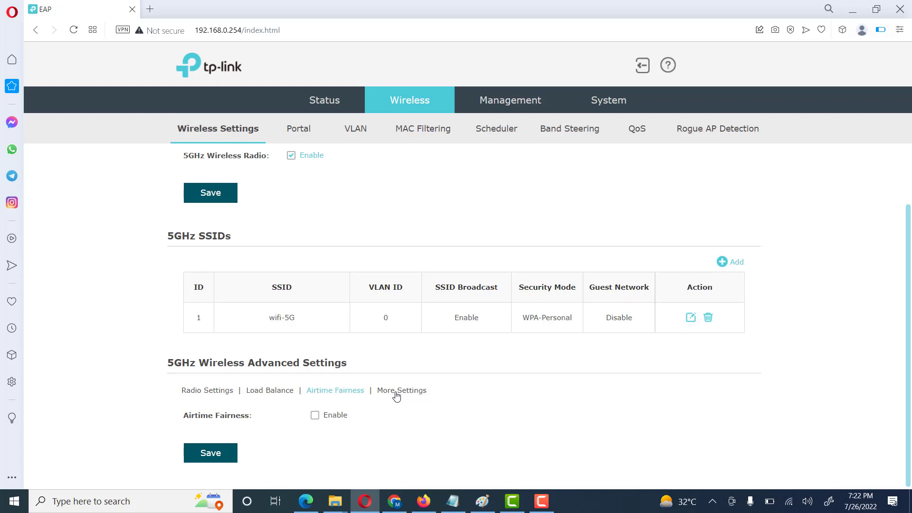
left_click(397, 390)
scroll(397, 396, "down", 1)
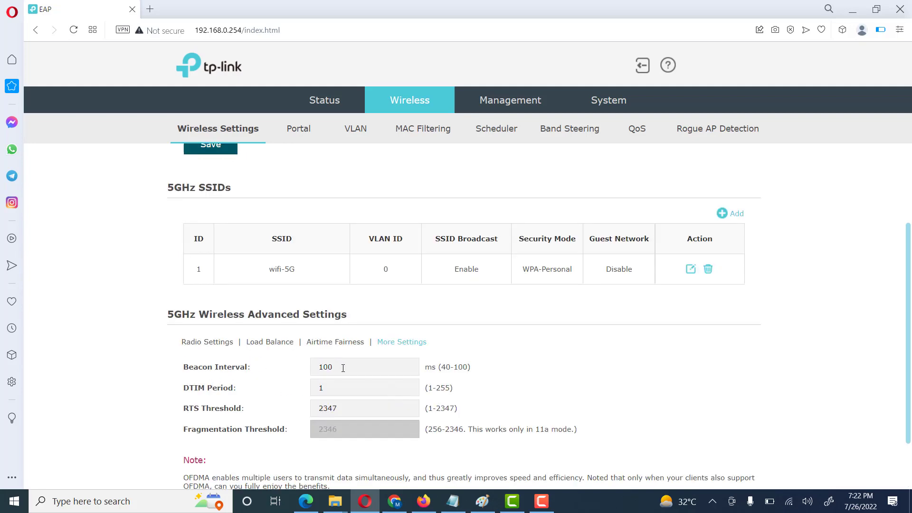
scroll(351, 392, "down", 1)
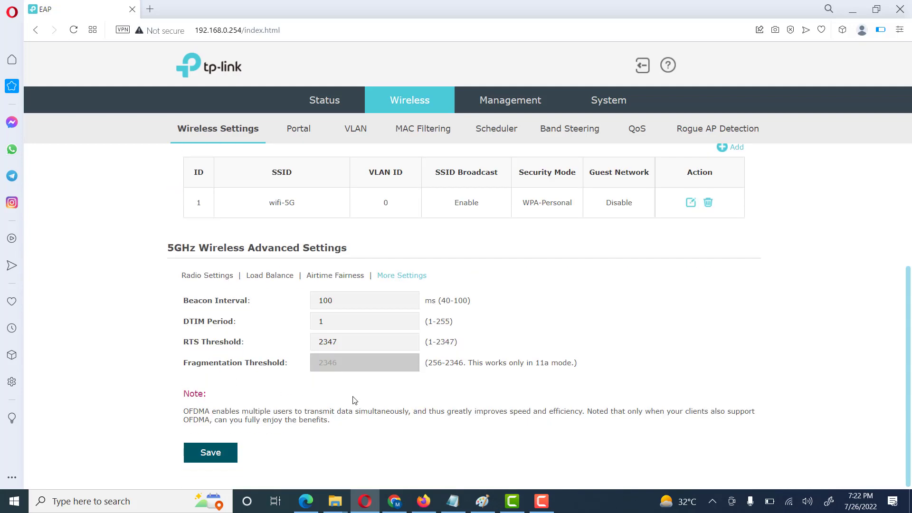
scroll(352, 394, "up", 3)
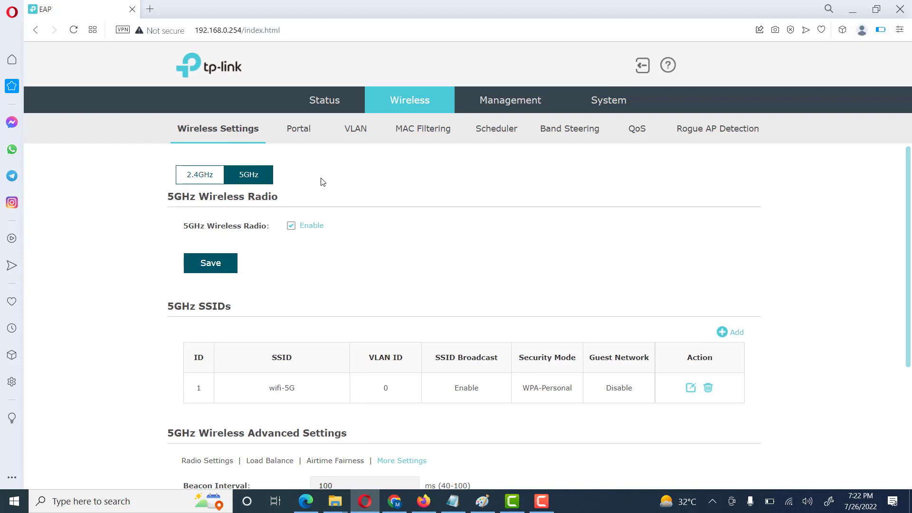
Step: Inspect the Portal SSID and Authentication Type lists, keeping No Authentication, then view VLAN settings
left_click(298, 133)
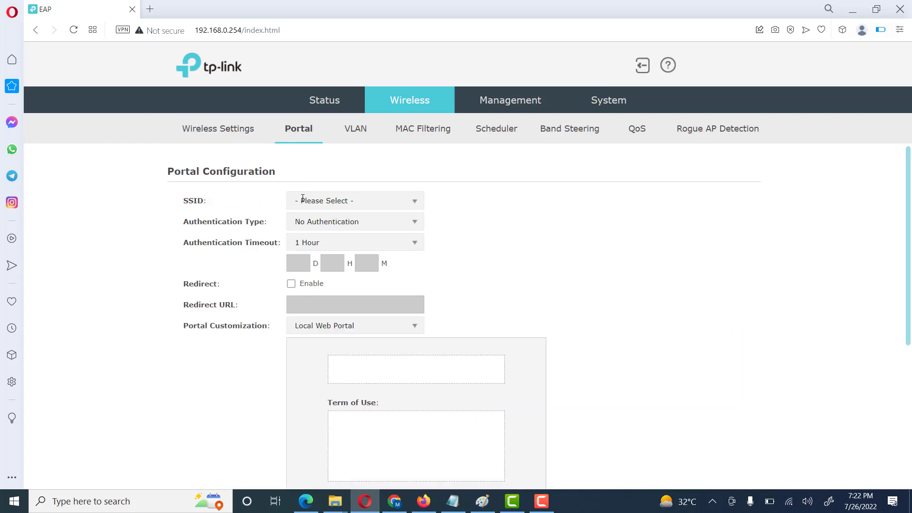
left_click(413, 204)
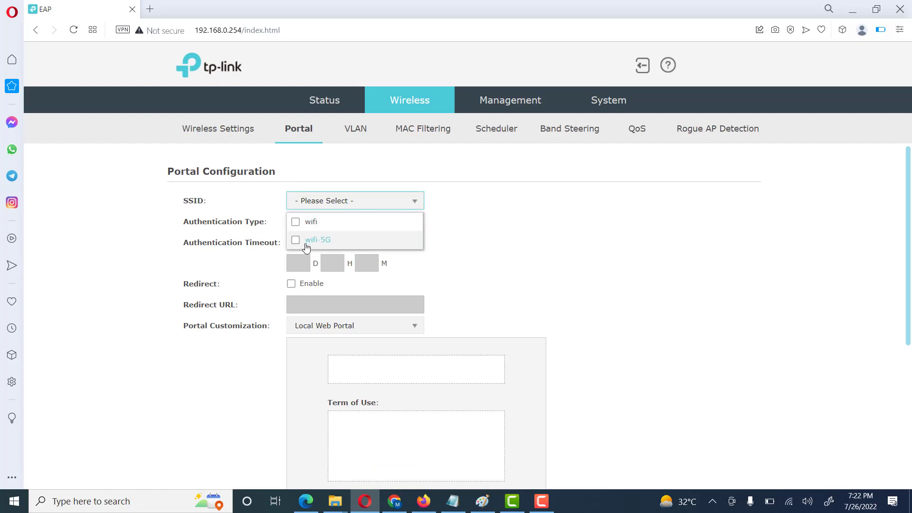
left_click(471, 219)
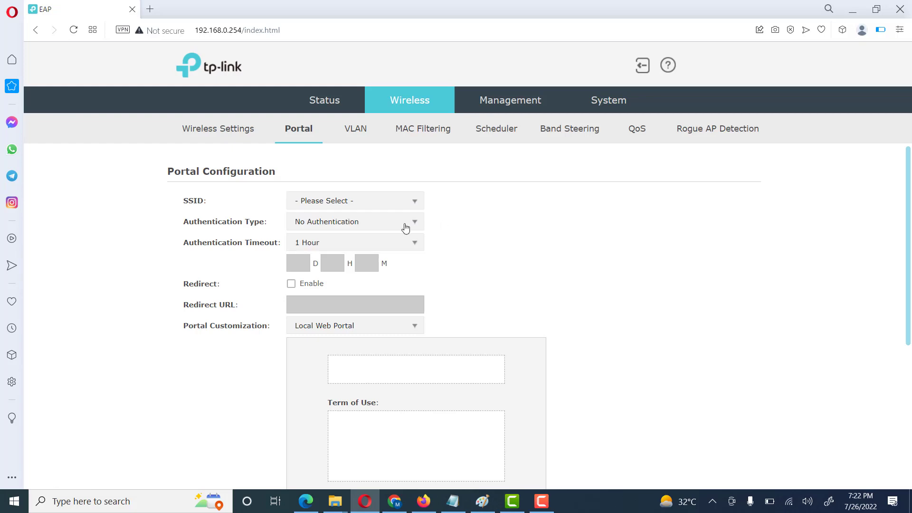
left_click(419, 222)
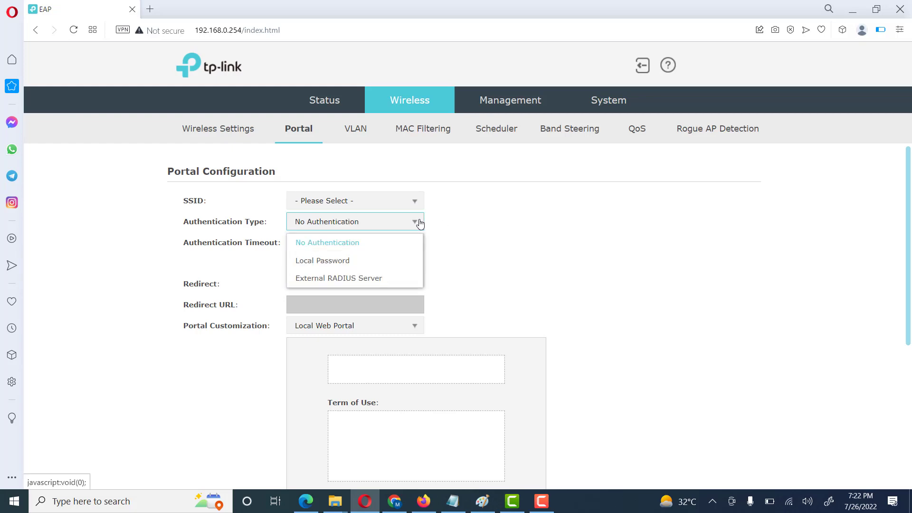
left_click(420, 224)
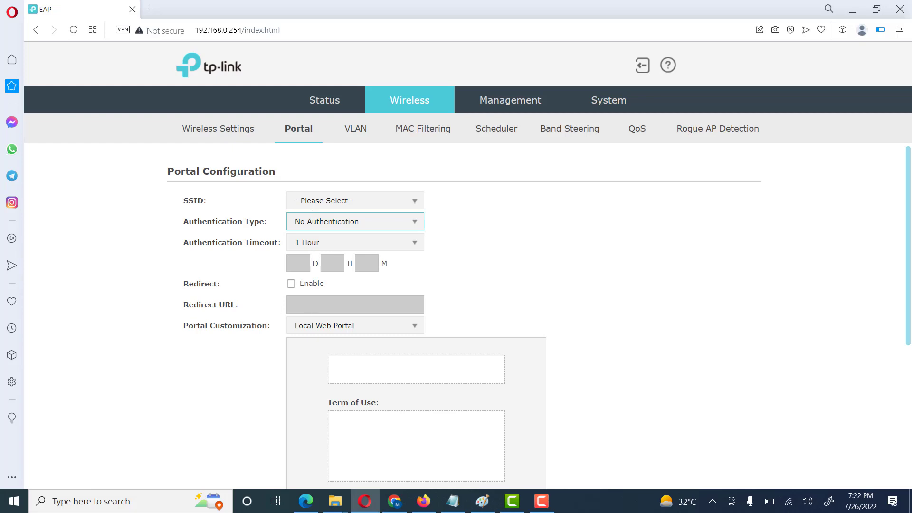
left_click(355, 128)
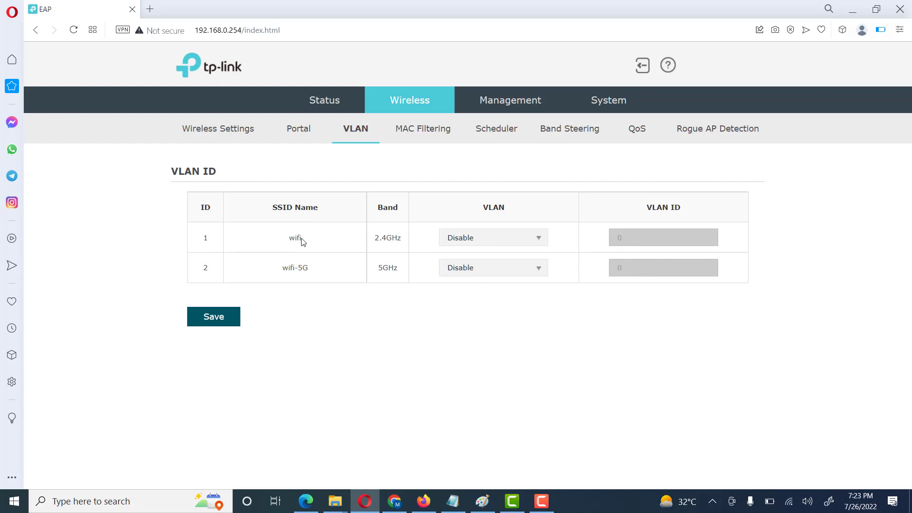
Step: Preview the MAC Filtering options by enabling MAC filtering, then disable it again
left_click(429, 132)
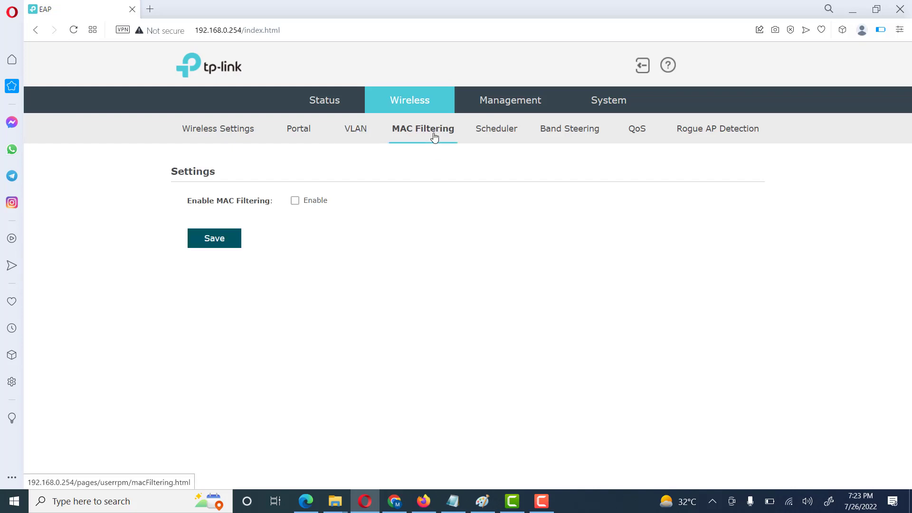
left_click(294, 201)
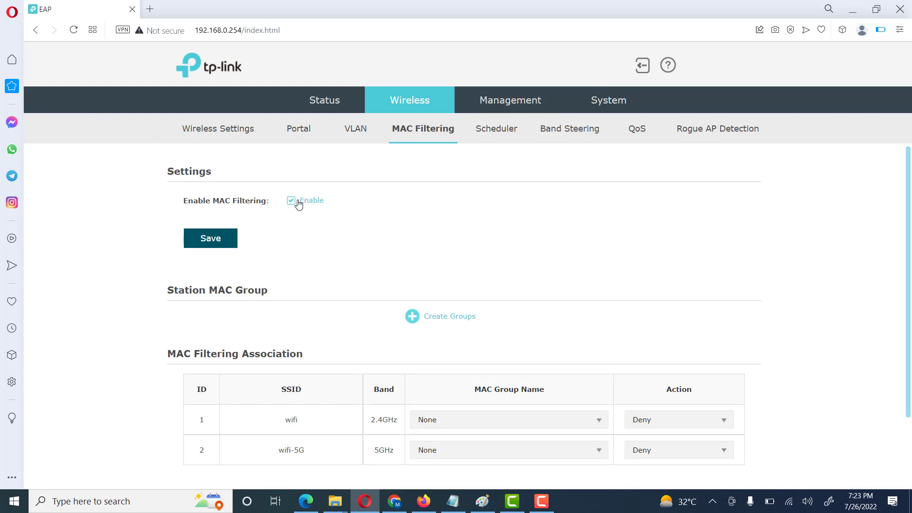
left_click(298, 204)
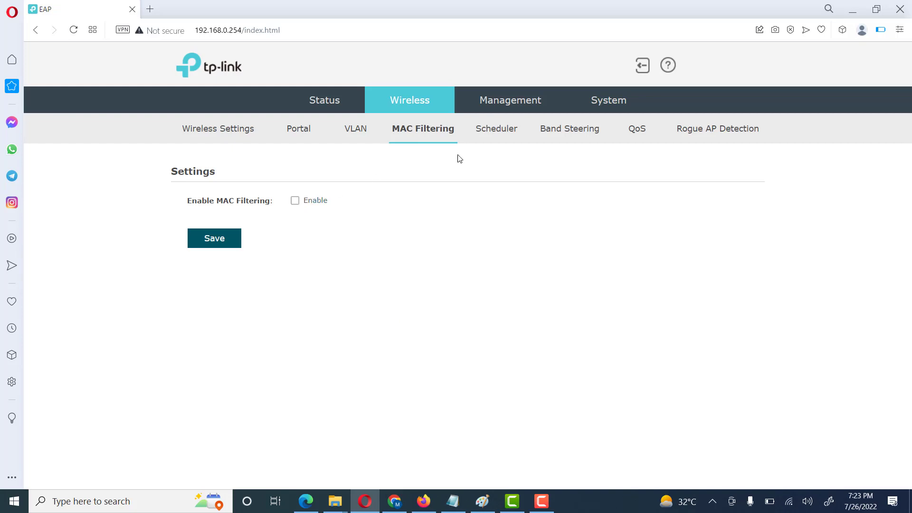
Step: Enable the scheduler and inspect Association Mode and Action lists, leaving wifi and wifi-5G on Radio Off
left_click(490, 137)
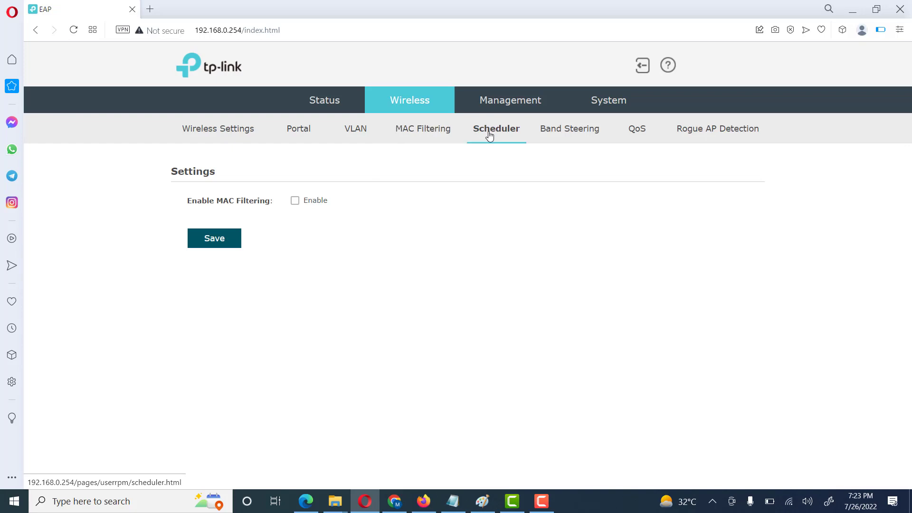
left_click(305, 201)
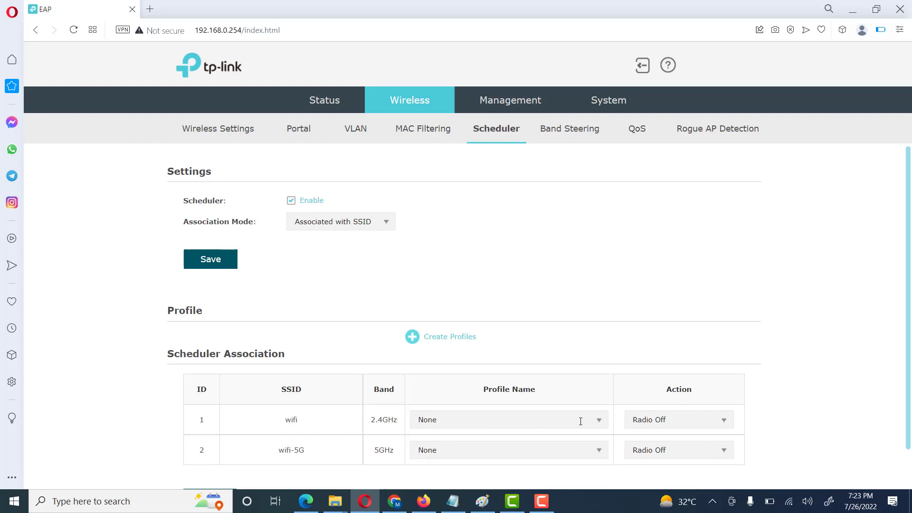
left_click(682, 421)
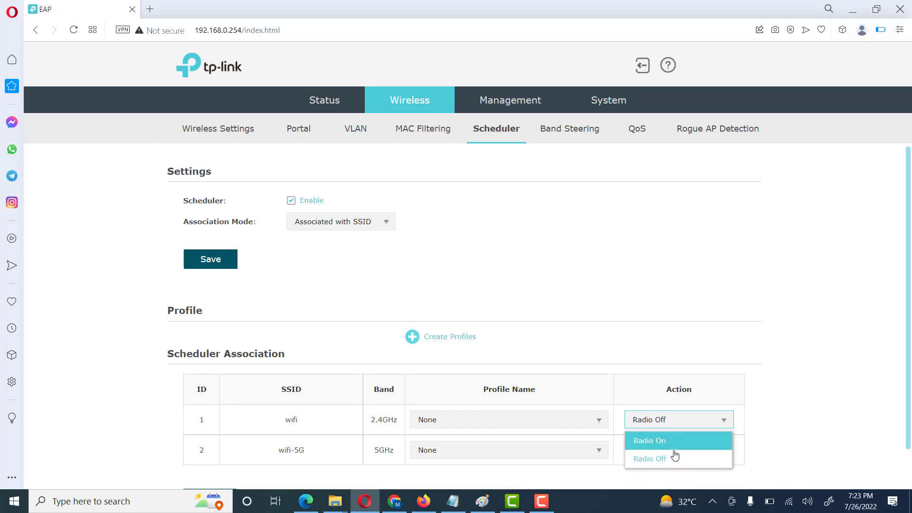
left_click(665, 359)
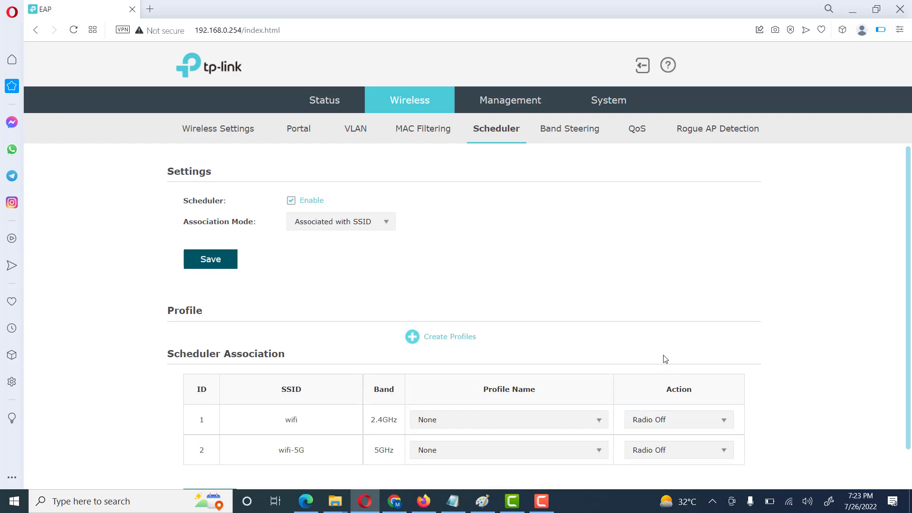
left_click(383, 222)
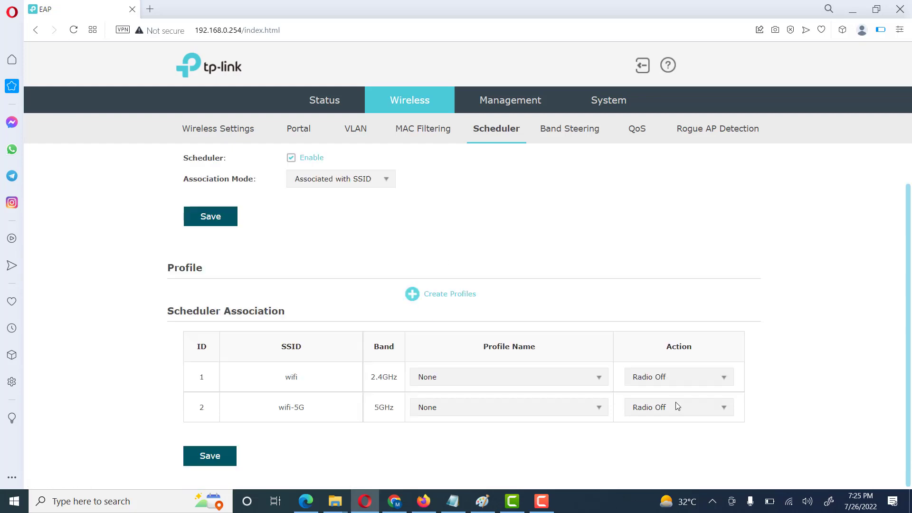
left_click(650, 377)
left_click(650, 377)
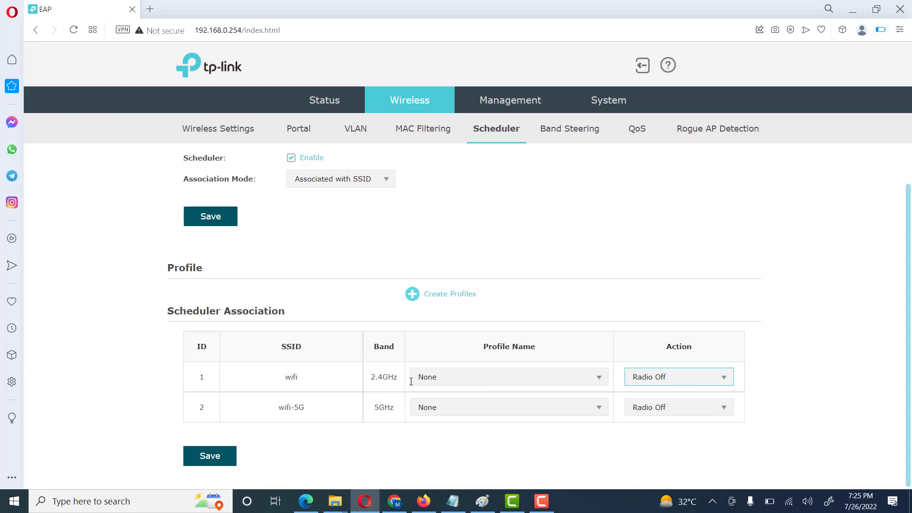
left_click(675, 411)
left_click(675, 411)
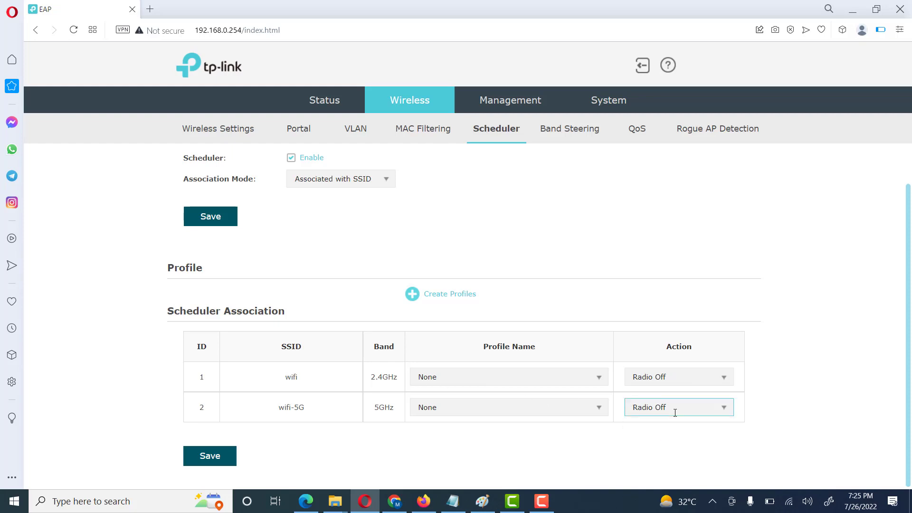
Step: View the Band Steering and QoS pages, then open the Management Network IP settings
left_click(579, 133)
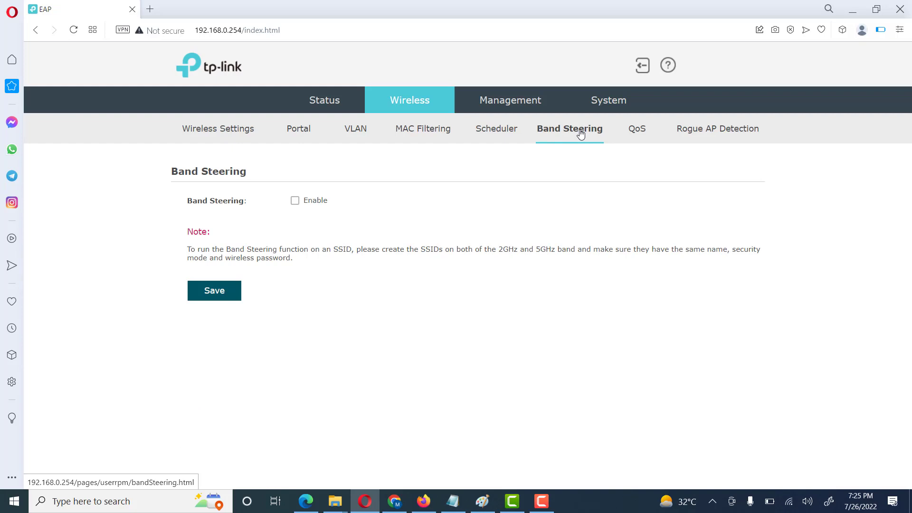
left_click(637, 129)
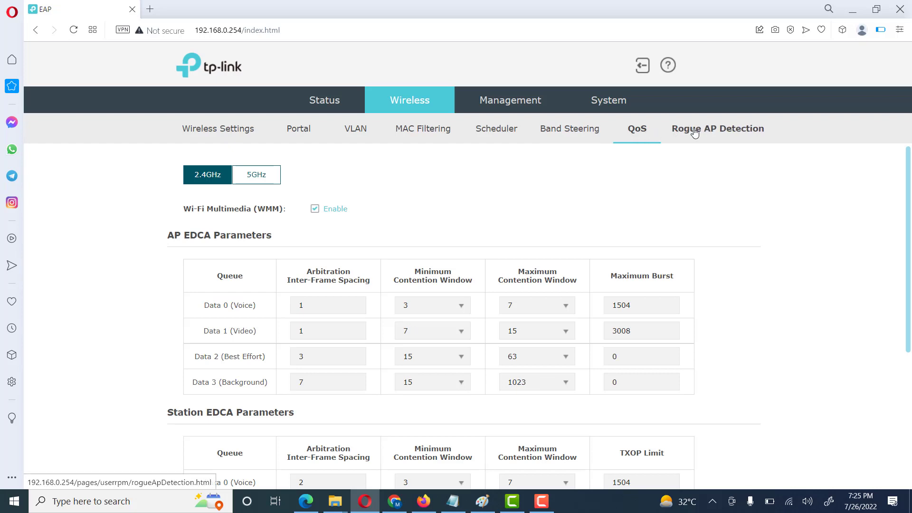
left_click(521, 109)
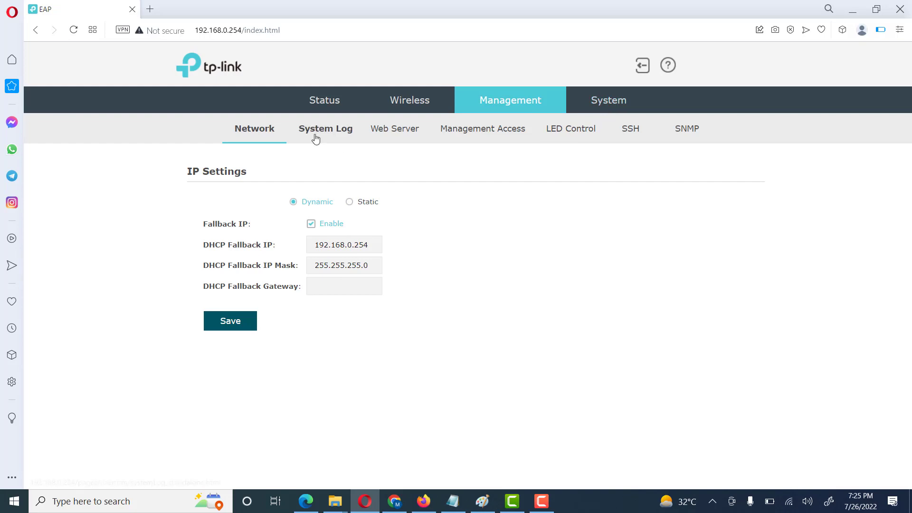
Step: Browse the Management Access, LED Control, SSH and SNMP pages, then open System User Account
left_click(472, 134)
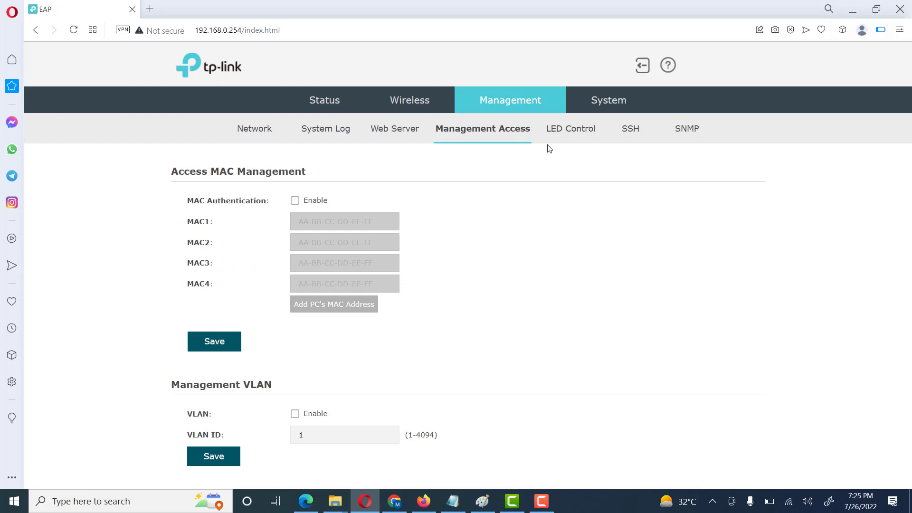
left_click(568, 134)
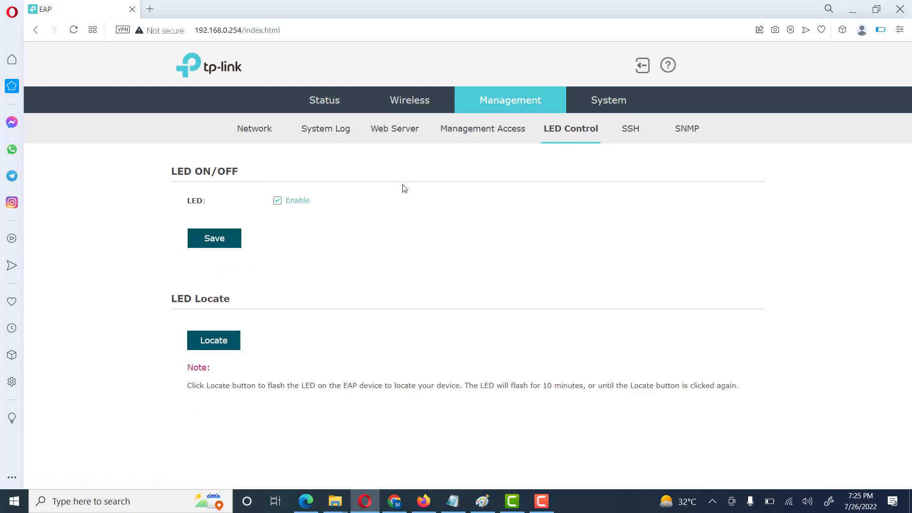
left_click(632, 130)
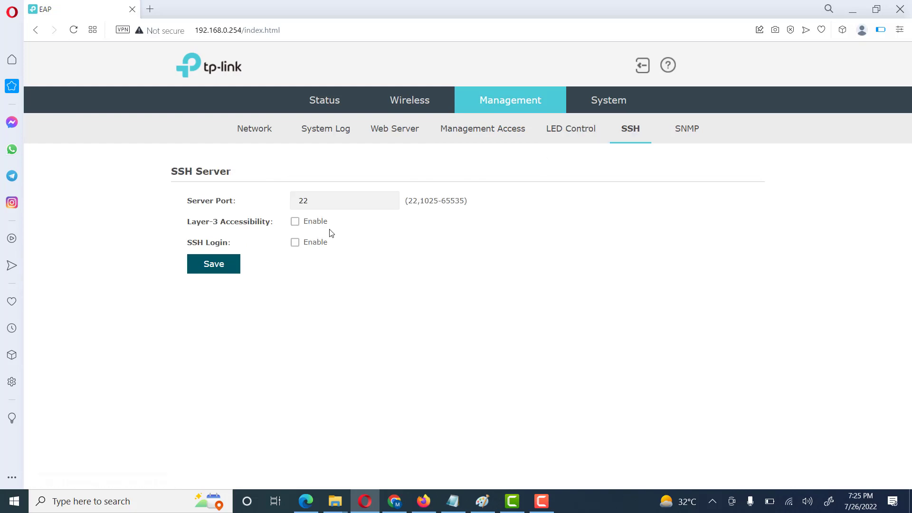
left_click(690, 137)
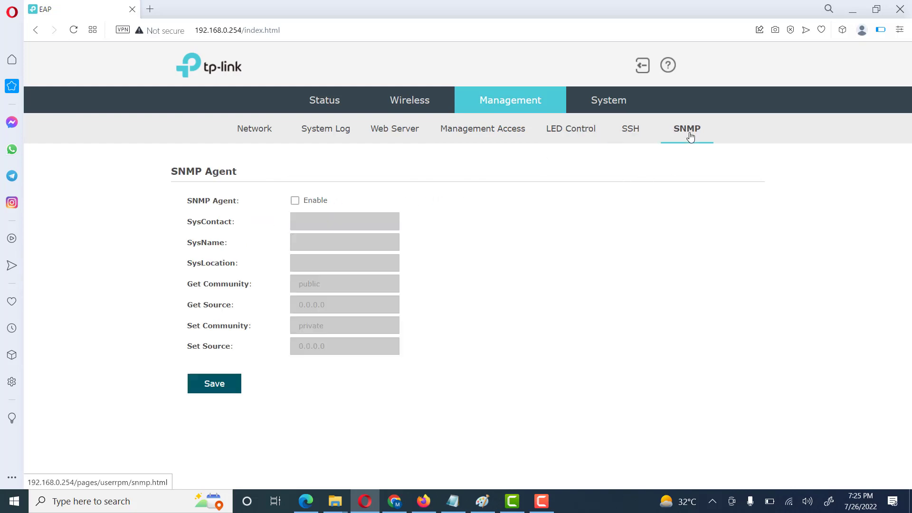
left_click(617, 101)
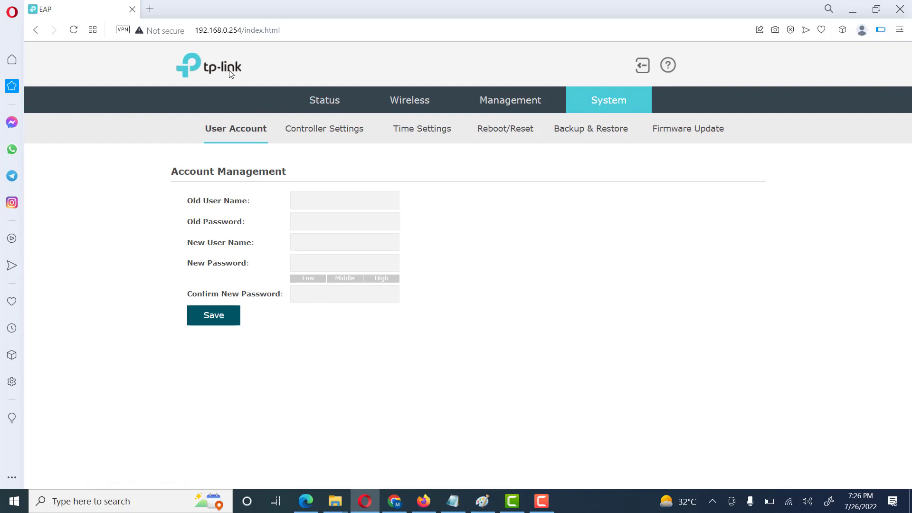
Step: Review the Device Information status page, then reopen Wireless Settings showing 2.4GHz SSID wifi with WPA-Personal
left_click(321, 101)
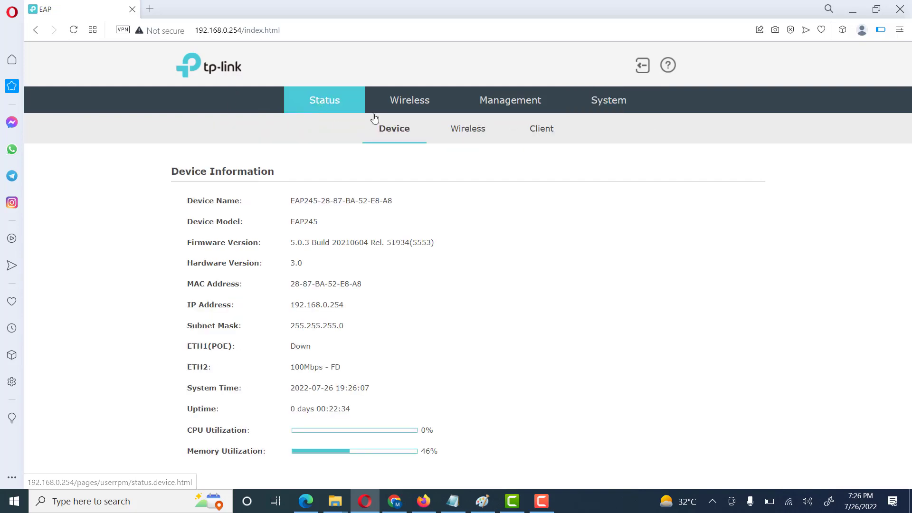
left_click(393, 102)
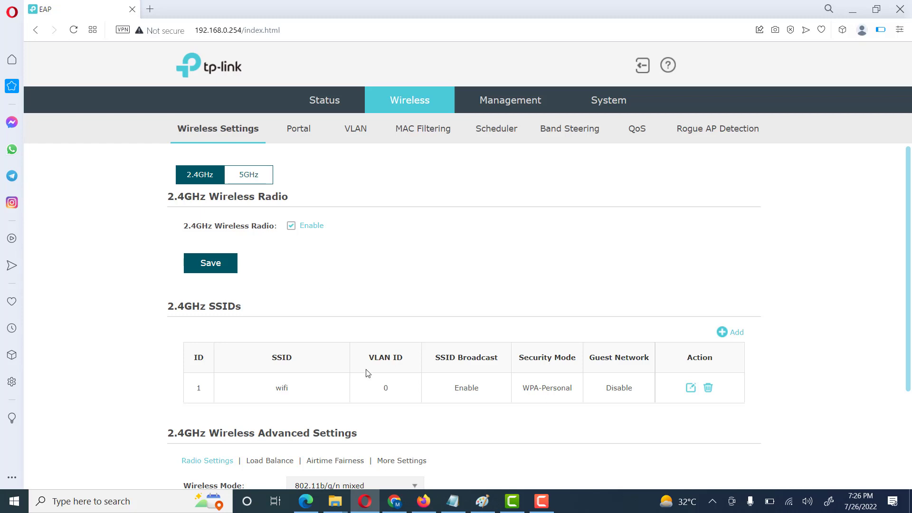
left_click(541, 500)
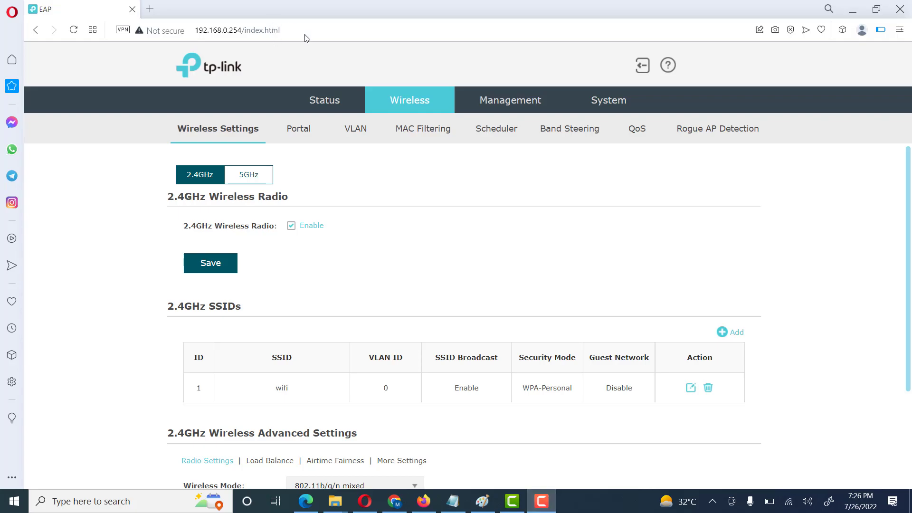